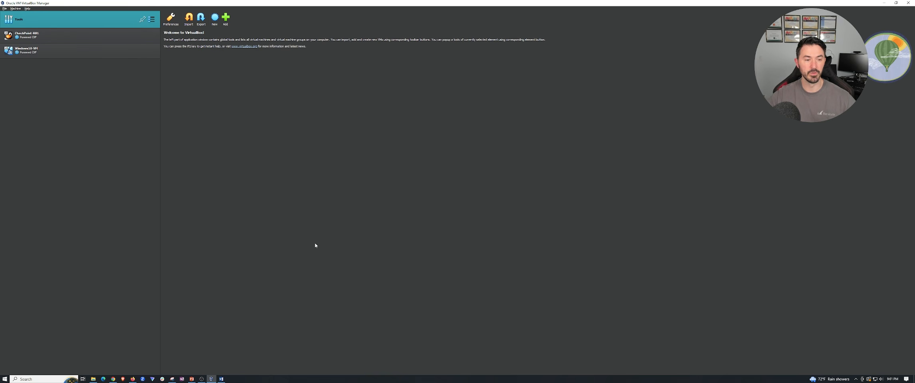
Check the disc image stored in the _CheckPoint Files folder in Documents and put the file window away.
{"action": "left_click", "coordinate": [93, 379]}
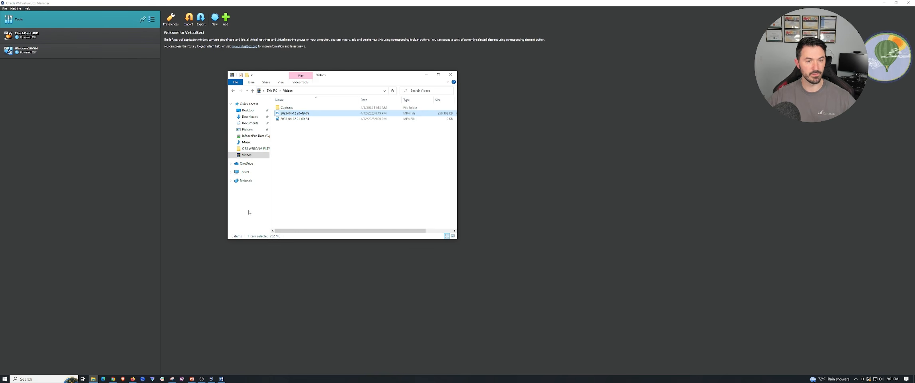
{"action": "left_click", "coordinate": [251, 123]}
{"action": "double_click", "coordinate": [298, 108]}
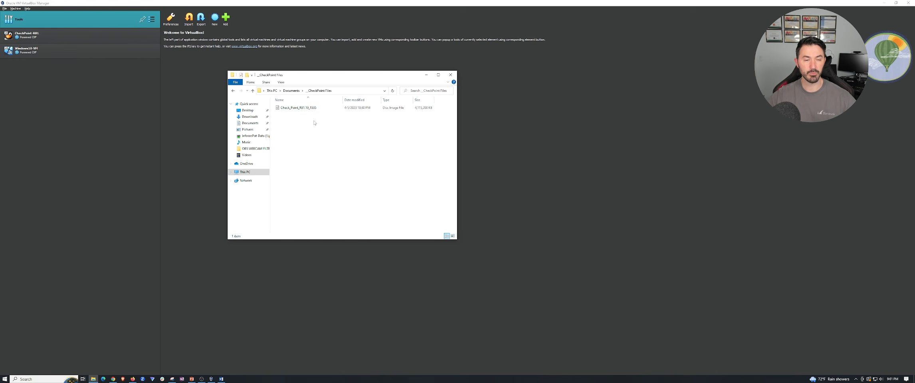
{"action": "left_click", "coordinate": [426, 75]}
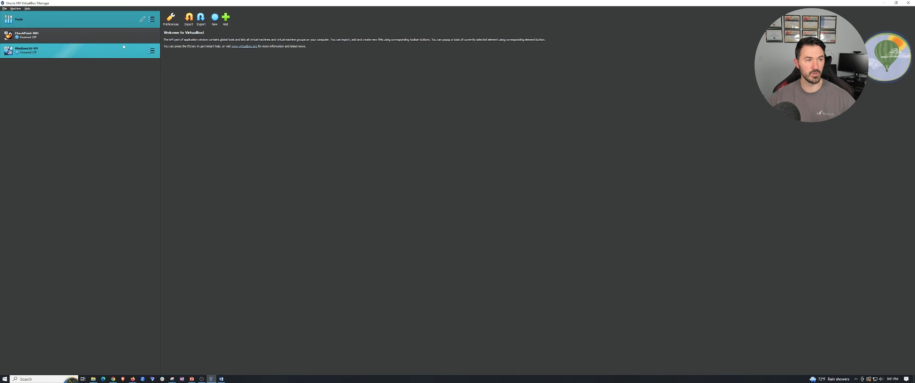
Start creating a new virtual machine and name it CheckPoint-FW1.
{"action": "left_click", "coordinate": [214, 18]}
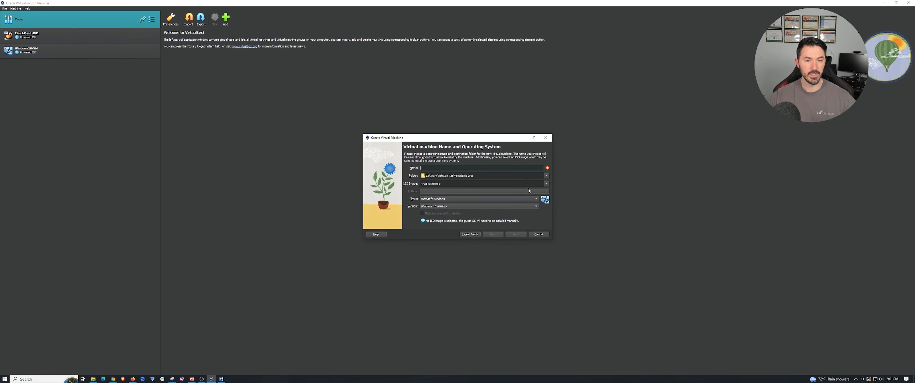
{"action": "type", "text": "Check"}
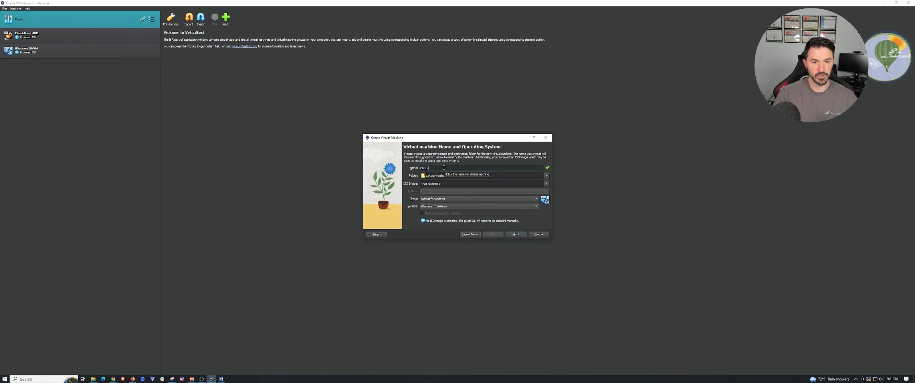
{"action": "type", "text": "Point"}
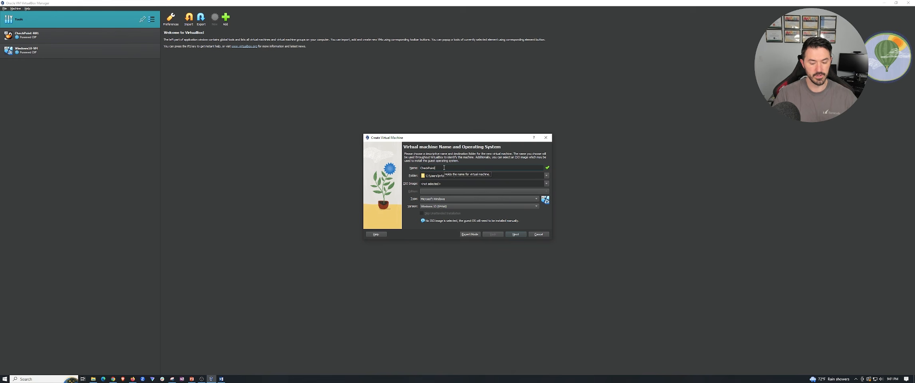
{"action": "type", "text": "-R"}
{"action": "type", "text": "W"}
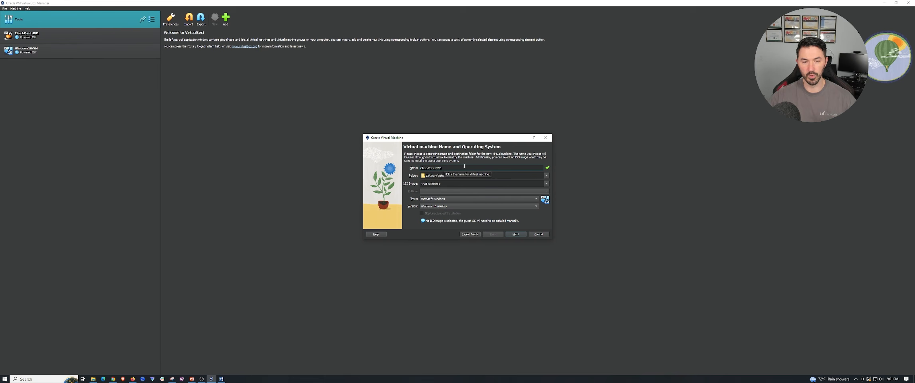
Set the new machine's type to Linux and version to Linux 2.6 / 3.x / 4.x / 5.x (64-bit), and continue to the hardware settings.
{"action": "left_click", "coordinate": [442, 199]}
{"action": "left_click", "coordinate": [439, 204]}
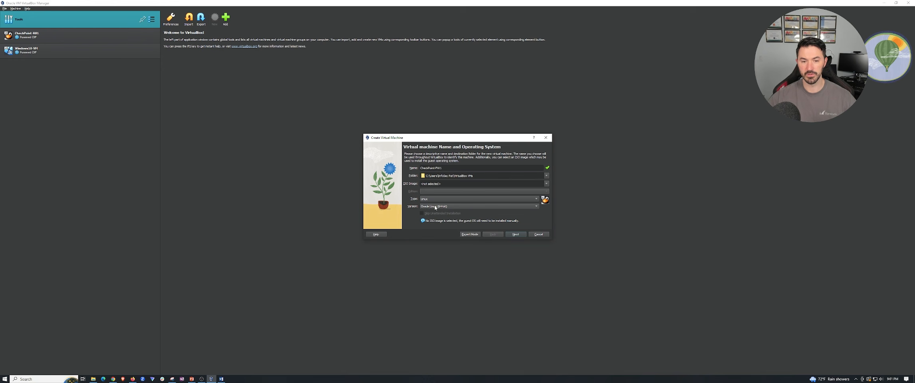
{"action": "left_click", "coordinate": [436, 207]}
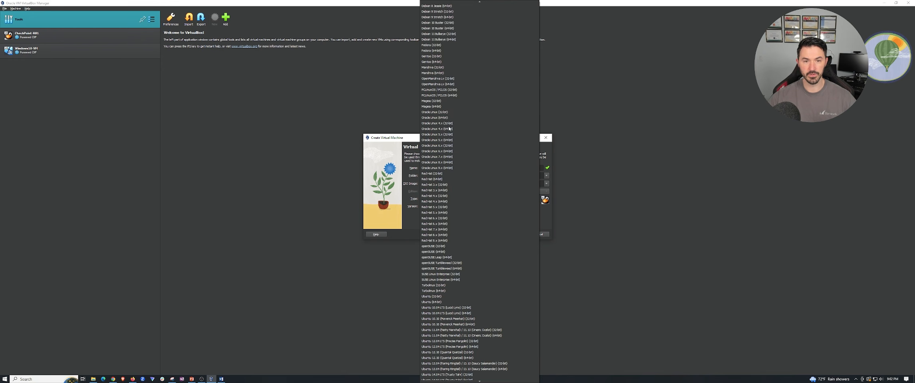
{"action": "scroll", "coordinate": [449, 53], "scroll_direction": "up", "scroll_amount": 6}
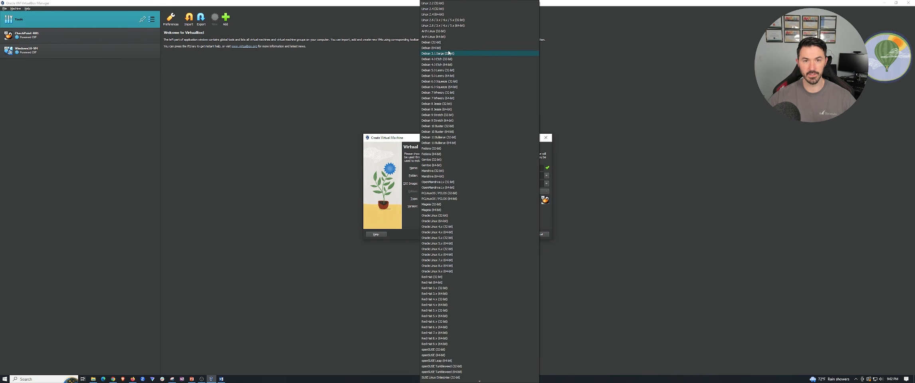
{"action": "left_click", "coordinate": [456, 25]}
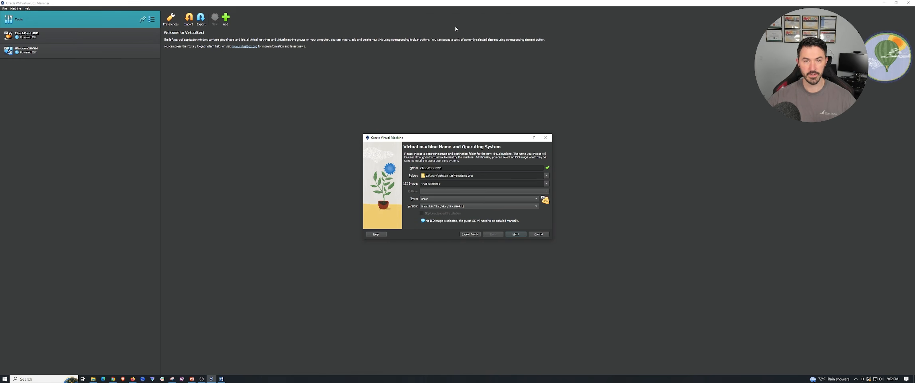
{"action": "left_click", "coordinate": [516, 235]}
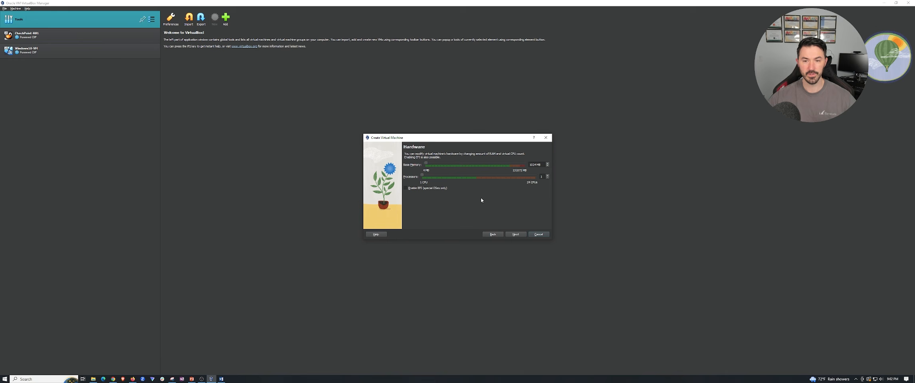
Set the base memory to 16384 MB with extra processors, and finish creating the machine with a new virtual hard disk of about 200 GB.
{"action": "left_click_drag", "start_coordinate": [427, 164], "coordinate": [439, 164]}
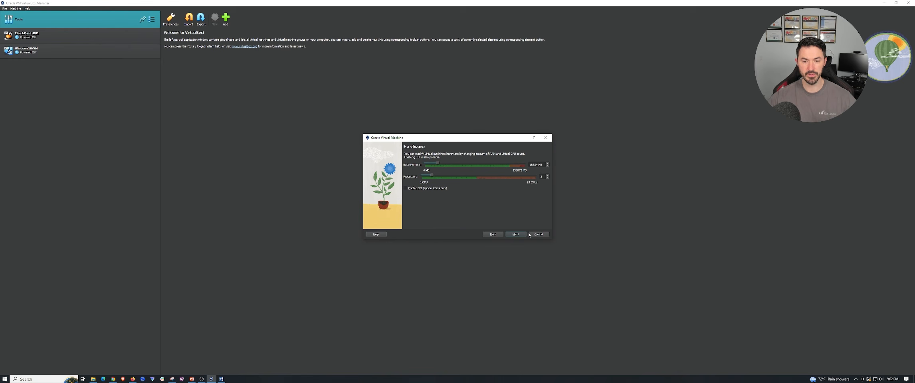
{"action": "left_click", "coordinate": [517, 235]}
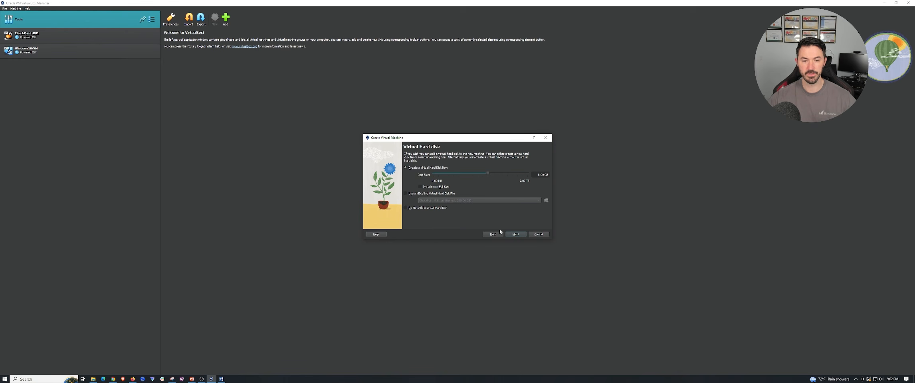
{"action": "left_click", "coordinate": [511, 174]}
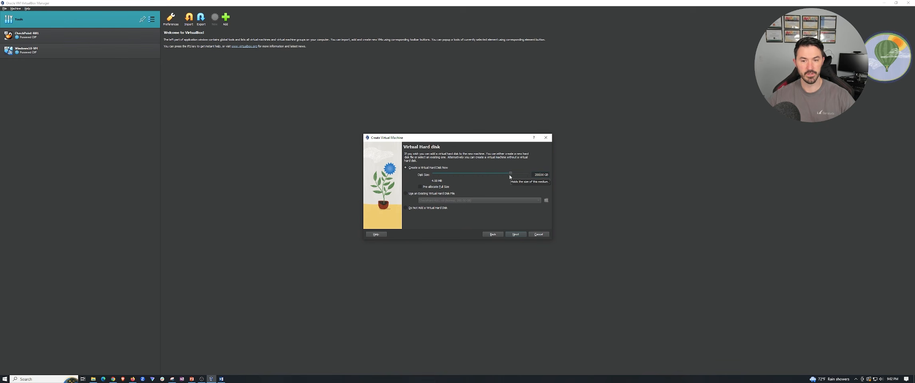
{"action": "left_click", "coordinate": [516, 235]}
{"action": "left_click", "coordinate": [515, 236]}
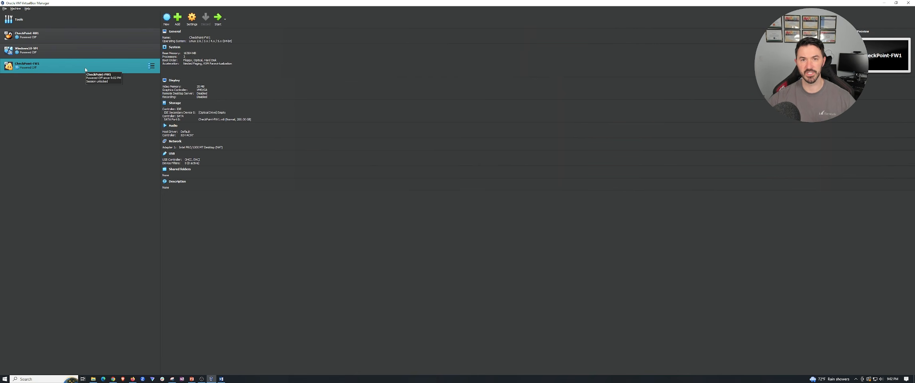
Compare the general settings of the CheckPoint-FW1 machine with those of the existing CheckPoint-R81 machine.
{"action": "right_click", "coordinate": [85, 70]}
{"action": "left_click", "coordinate": [95, 73]}
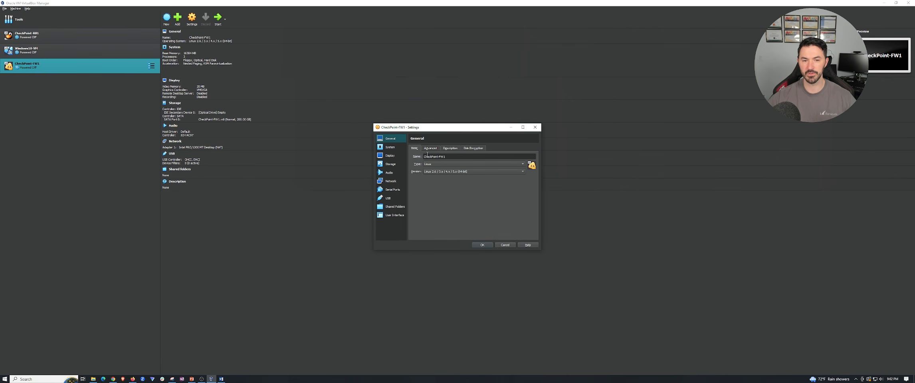
{"action": "left_click", "coordinate": [535, 127]}
{"action": "left_click", "coordinate": [95, 38]}
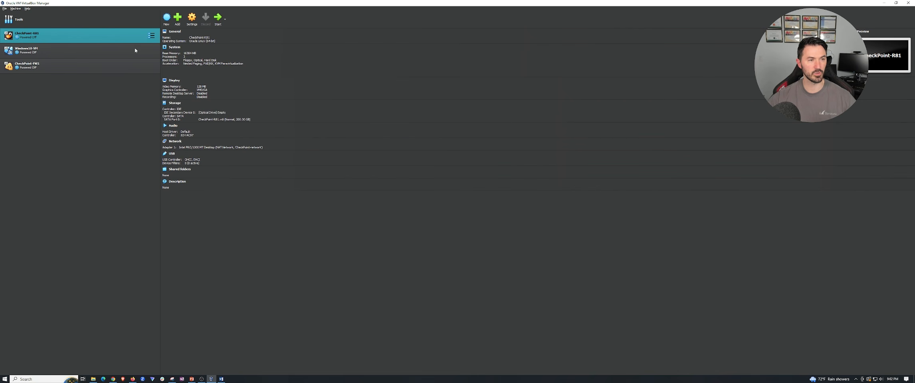
{"action": "key", "text": "ctrl+s"}
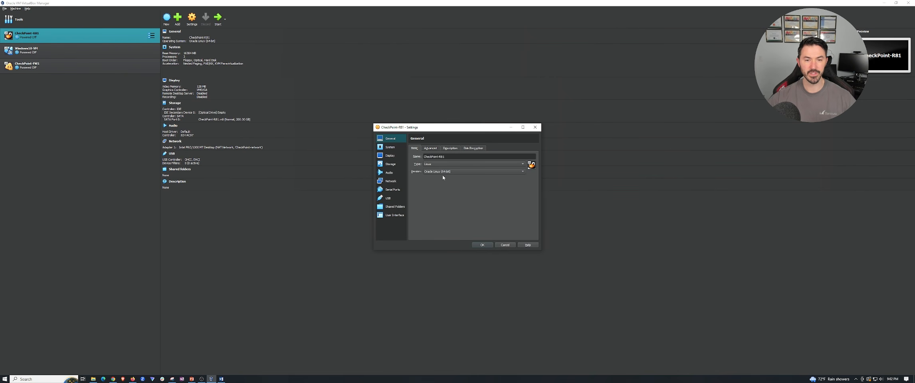
{"action": "left_click", "coordinate": [509, 246]}
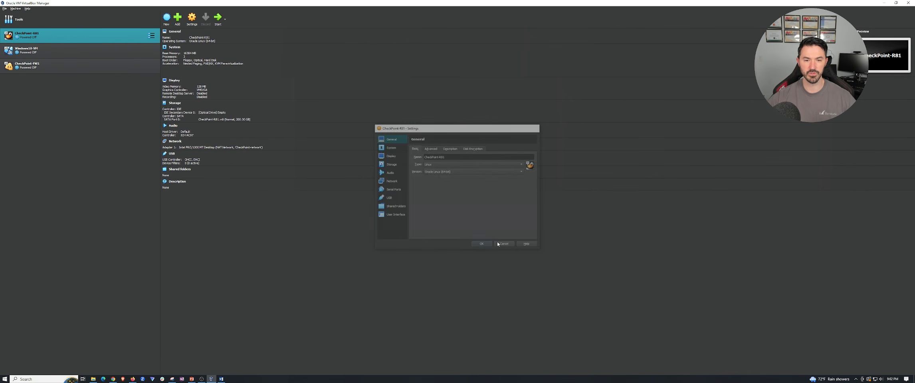
Change the operating system version of CheckPoint-FW1 to Oracle Linux (64-bit).
{"action": "left_click", "coordinate": [68, 66]}
{"action": "right_click", "coordinate": [69, 68]}
{"action": "left_click", "coordinate": [68, 67]}
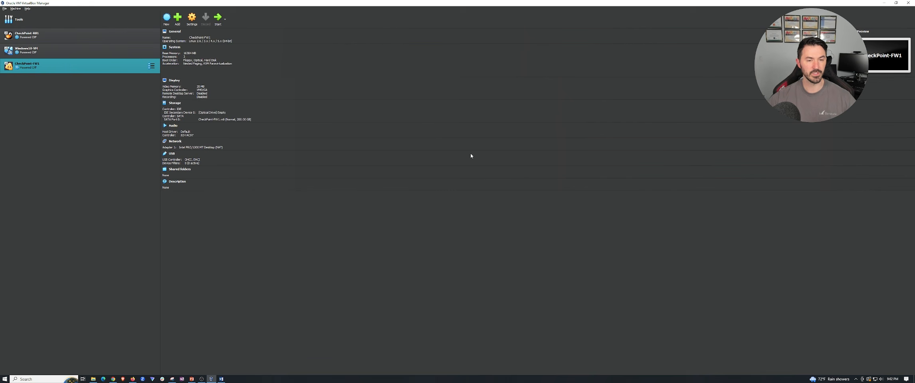
{"action": "left_click", "coordinate": [456, 172]}
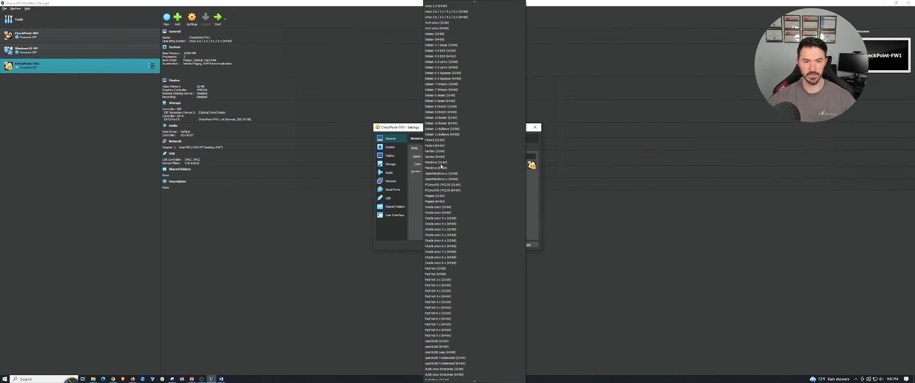
{"action": "left_click", "coordinate": [453, 213]}
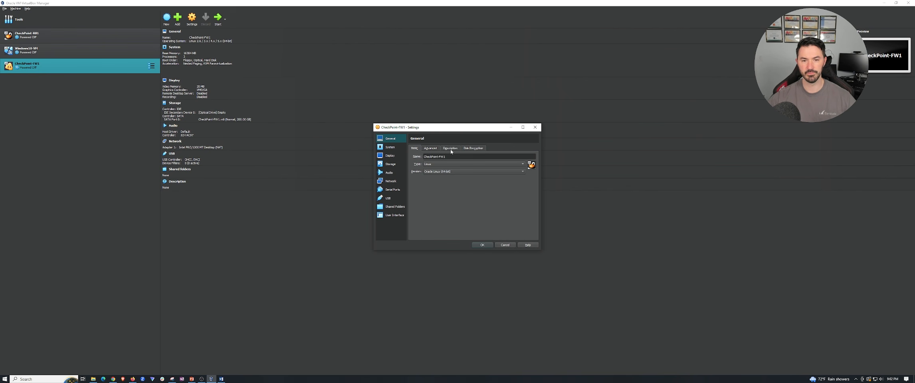
Review the advanced, system, processor, storage, display, network and serial port settings of CheckPoint-FW1.
{"action": "left_click", "coordinate": [435, 149]}
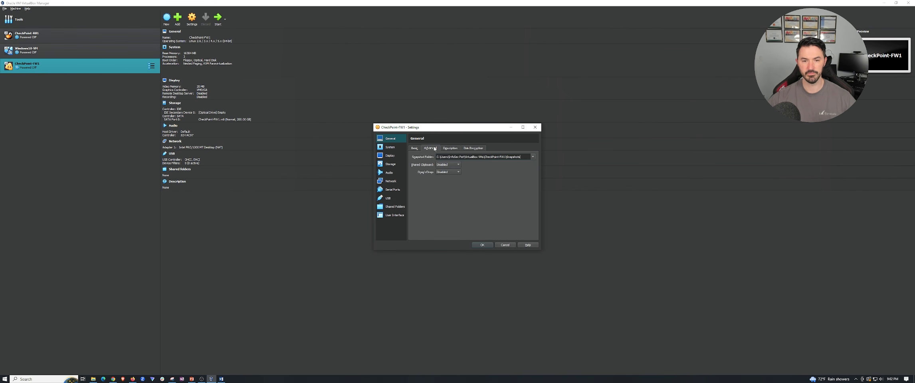
{"action": "left_click", "coordinate": [393, 148]}
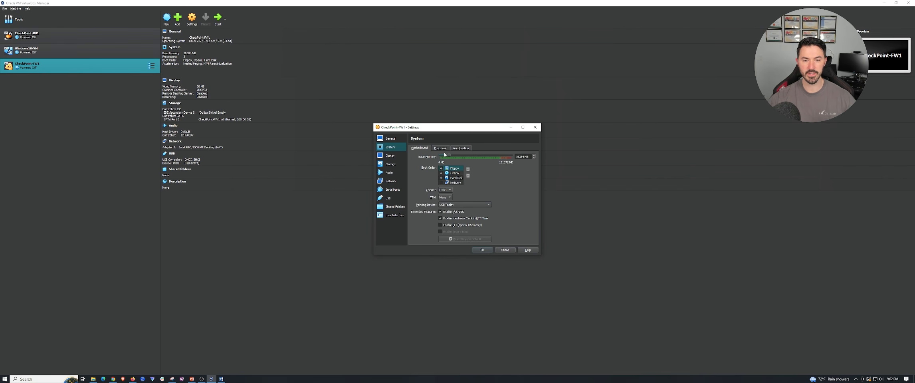
{"action": "left_click", "coordinate": [441, 148]}
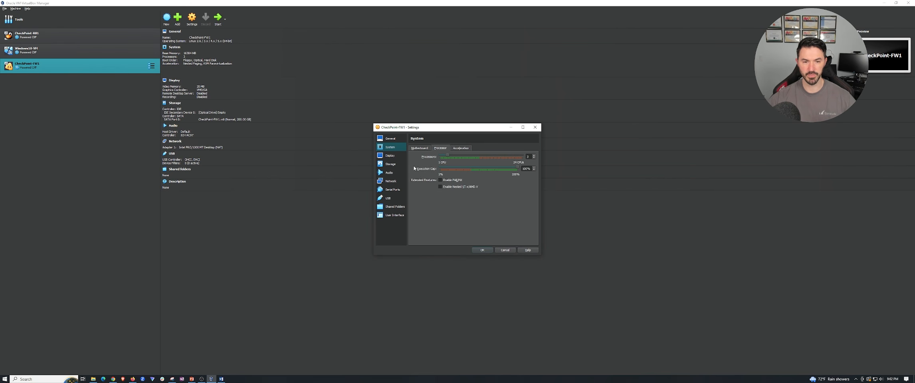
{"action": "left_click", "coordinate": [391, 164]}
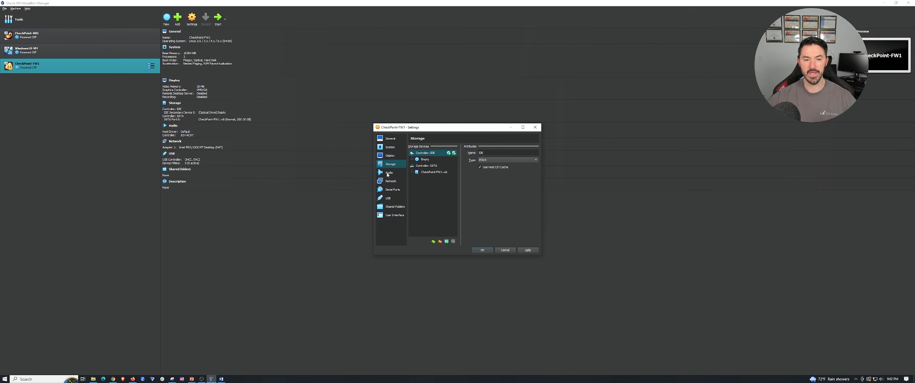
{"action": "left_click", "coordinate": [390, 157]}
{"action": "left_click", "coordinate": [389, 181]}
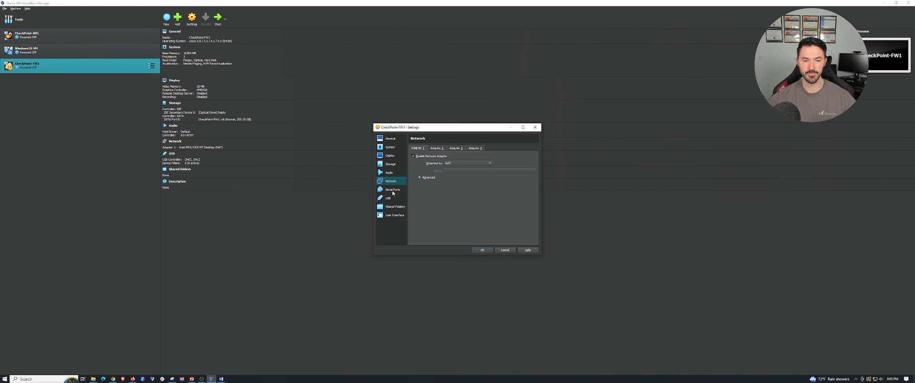
{"action": "left_click", "coordinate": [393, 191]}
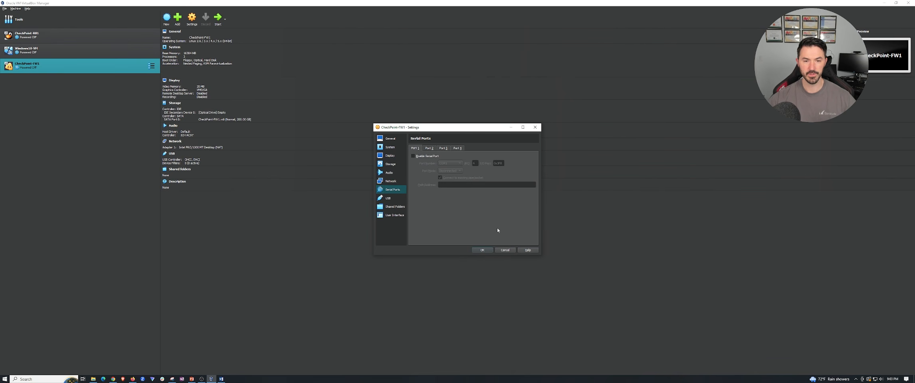
Keep the edited CheckPoint-FW1 settings instead of discarding them, and save them.
{"action": "left_click", "coordinate": [504, 250]}
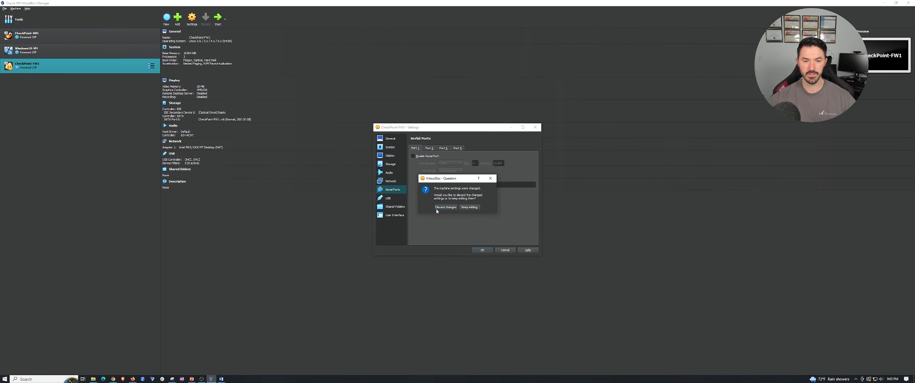
{"action": "left_click", "coordinate": [468, 208]}
{"action": "left_click", "coordinate": [484, 250]}
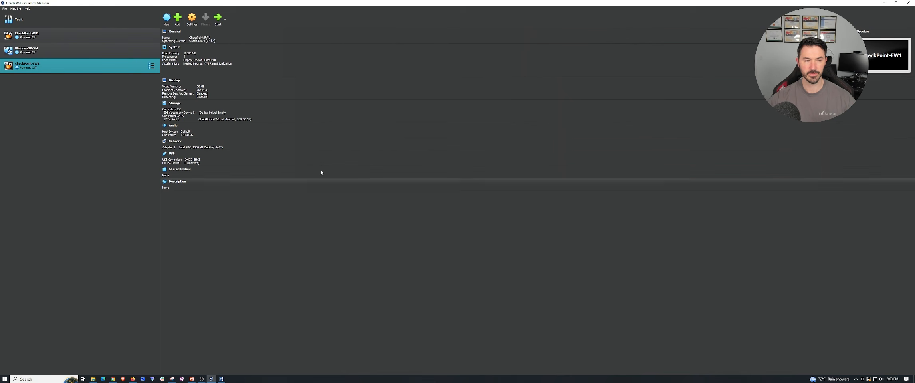
Start the CheckPoint-FW1 machine, mount Check_Point_R81.10_T335 from the __CheckPoint Files folder in Documents as its DVD, and retry the boot.
{"action": "double_click", "coordinate": [135, 71]}
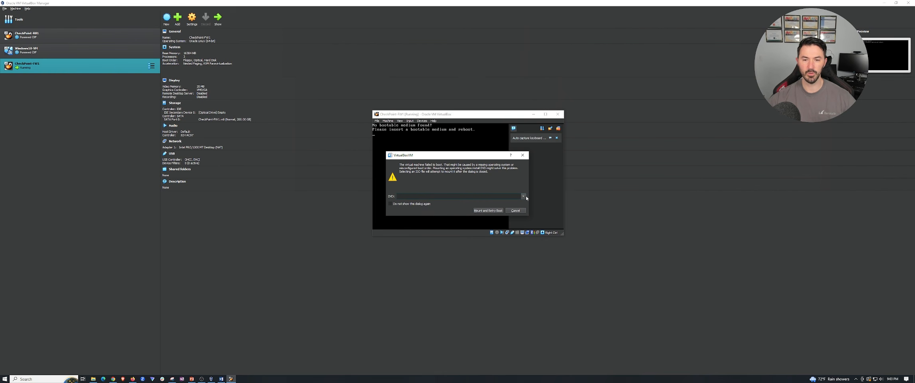
{"action": "left_click", "coordinate": [523, 196]}
{"action": "left_click", "coordinate": [467, 203]}
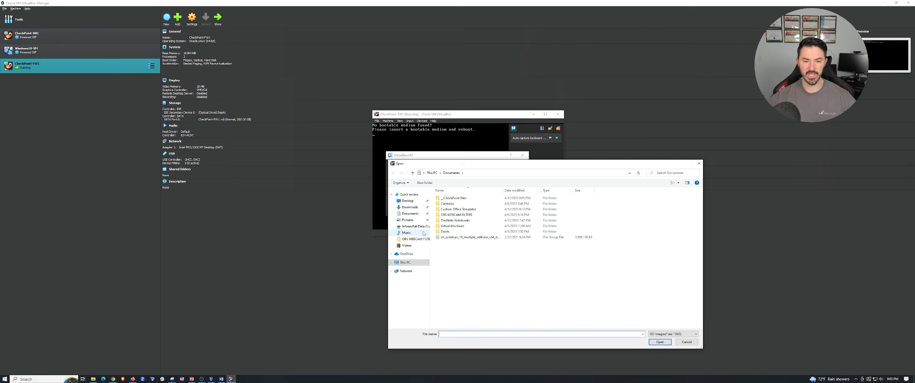
{"action": "double_click", "coordinate": [453, 199]}
{"action": "left_click", "coordinate": [451, 199]}
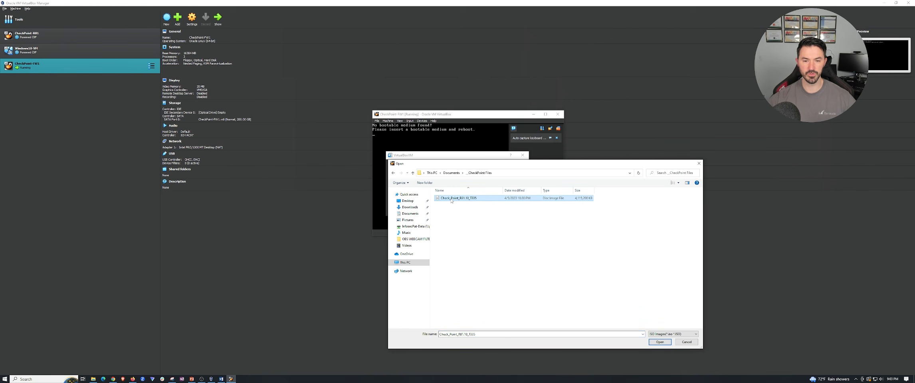
{"action": "left_click_drag", "start_coordinate": [466, 165], "coordinate": [346, 95]}
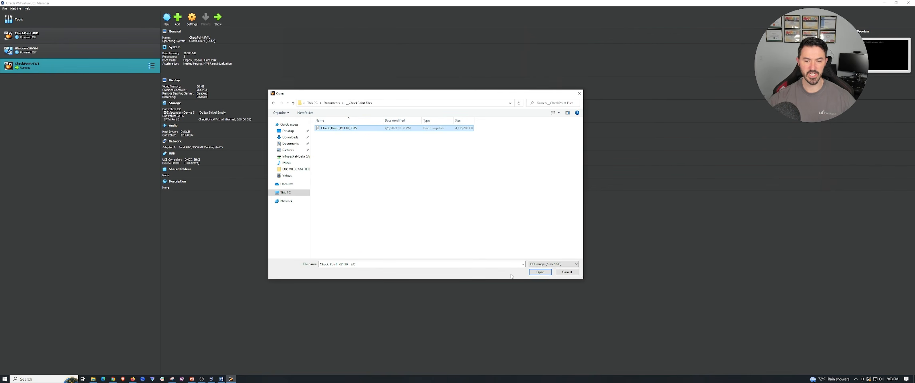
{"action": "left_click", "coordinate": [541, 272]}
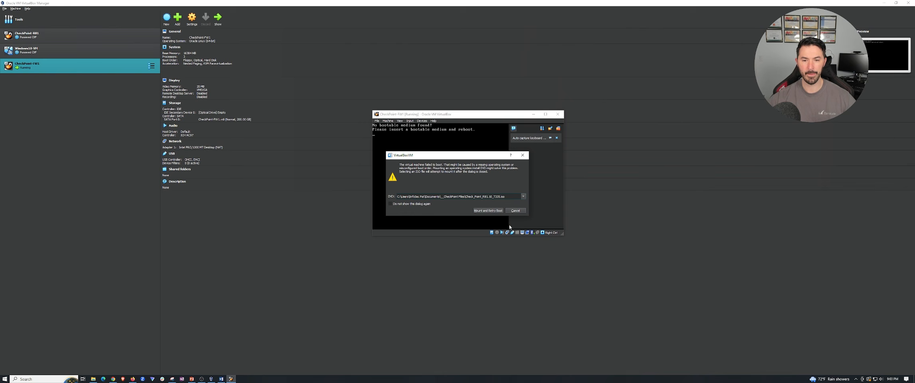
{"action": "left_click", "coordinate": [488, 210]}
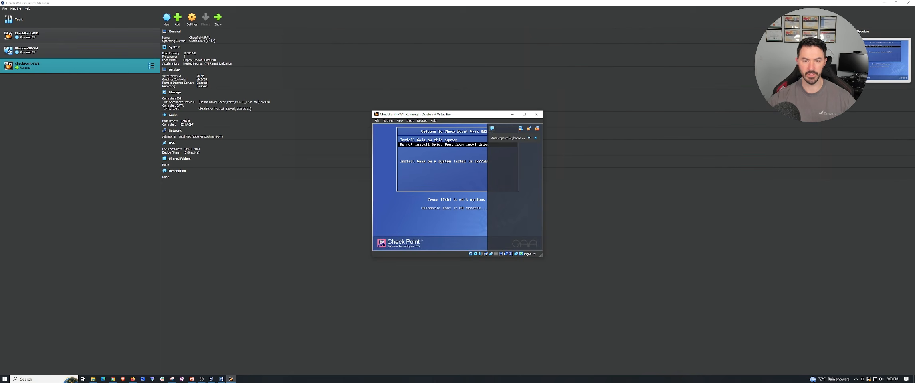
Clear the notifications covering the boot screen and choose to install Gaia on this system.
{"action": "left_click", "coordinate": [537, 128]}
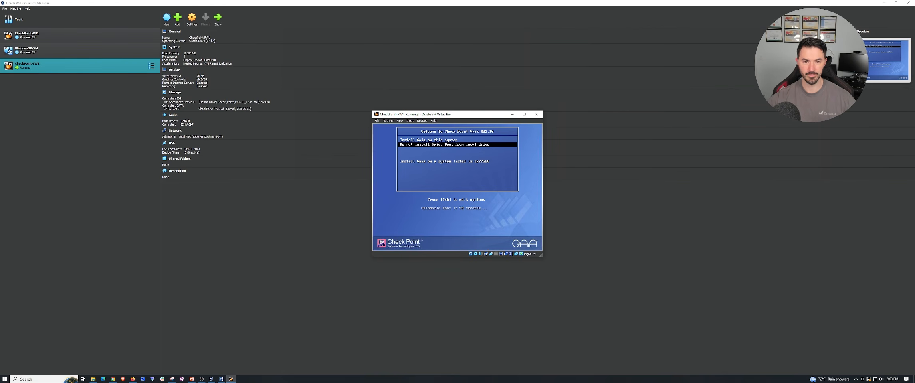
{"action": "key", "text": "Up"}
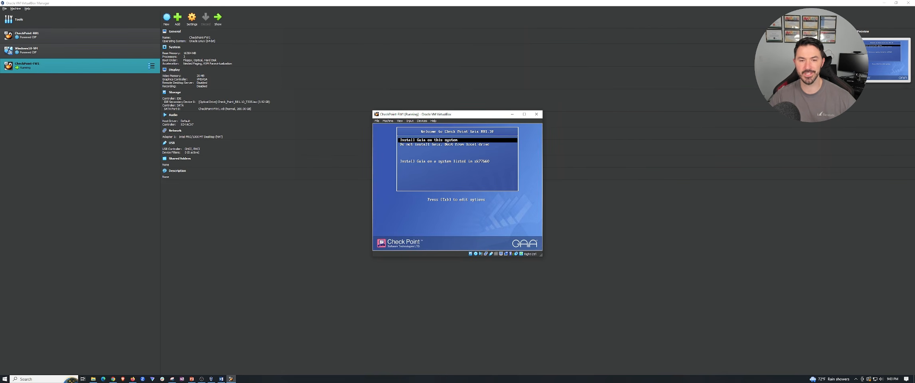
{"action": "key", "text": "Return"}
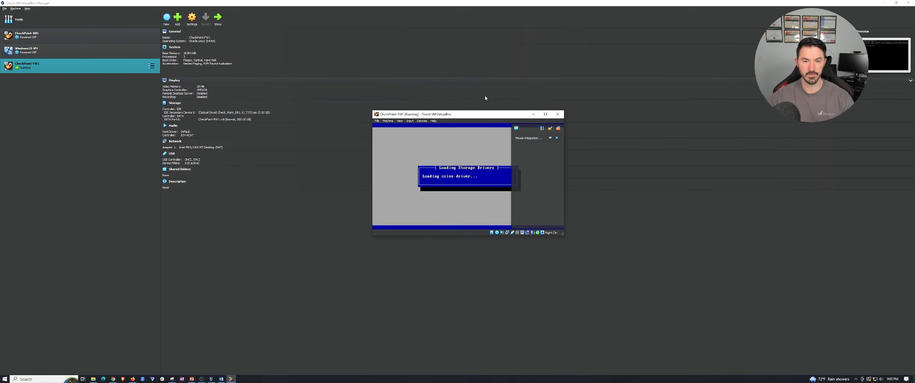
Enlarge the CheckPoint-FW1 window, clear its notifications and reposition it over the manager while the installer loads.
{"action": "left_click_drag", "start_coordinate": [464, 116], "coordinate": [371, 70]}
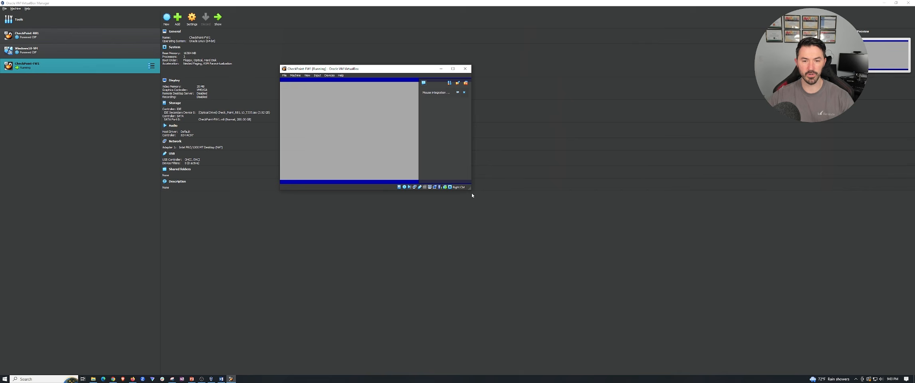
{"action": "left_click_drag", "start_coordinate": [471, 192], "coordinate": [679, 308]}
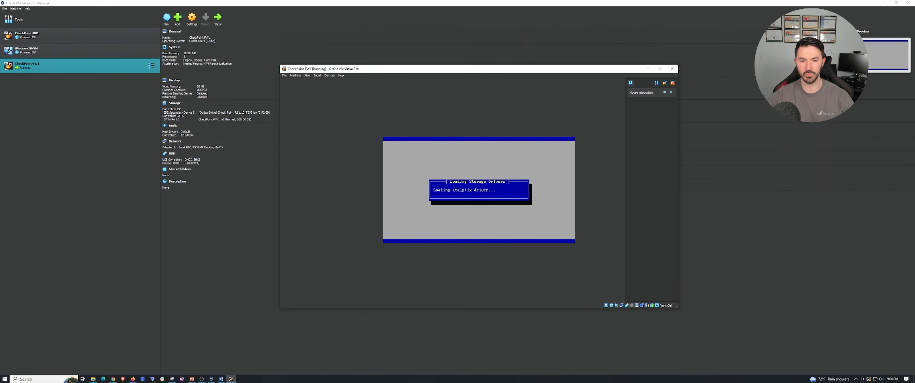
{"action": "left_click_drag", "start_coordinate": [440, 69], "coordinate": [306, 45]}
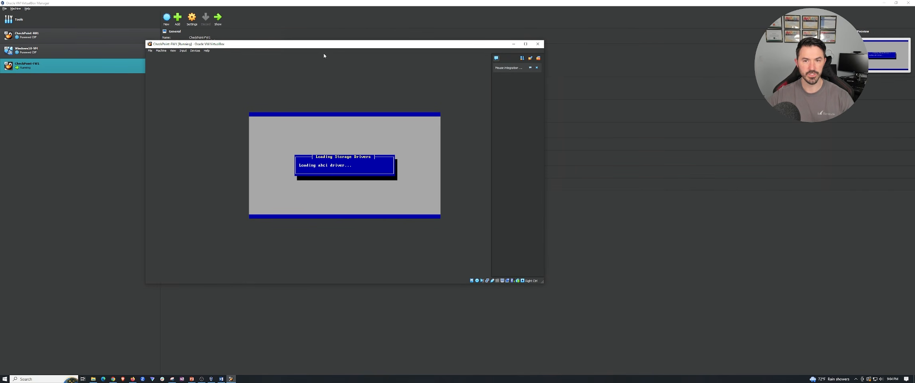
{"action": "left_click", "coordinate": [538, 59]}
{"action": "left_click_drag", "start_coordinate": [367, 45], "coordinate": [444, 68]}
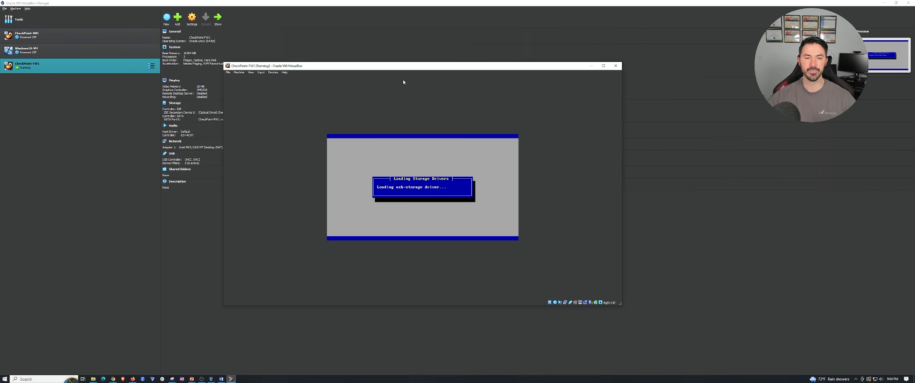
{"action": "left_click_drag", "start_coordinate": [409, 68], "coordinate": [375, 65]}
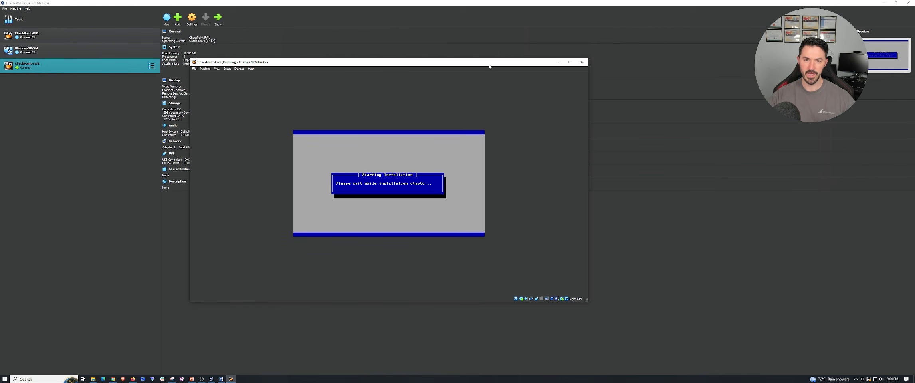
{"action": "left_click_drag", "start_coordinate": [489, 66], "coordinate": [493, 70]}
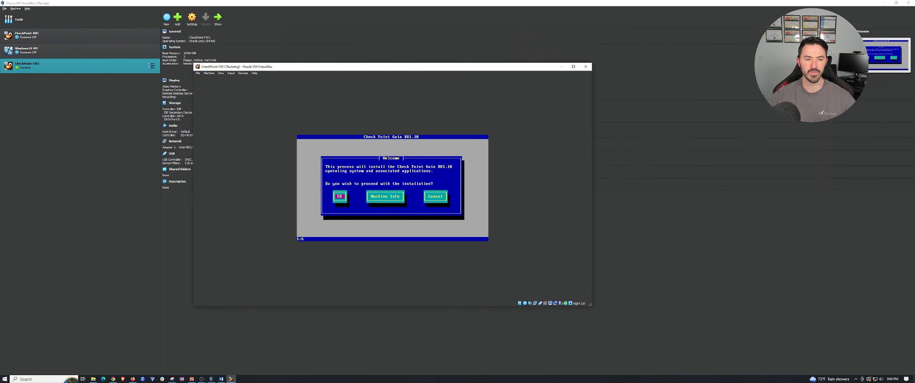
{"action": "left_click_drag", "start_coordinate": [404, 67], "coordinate": [413, 67]}
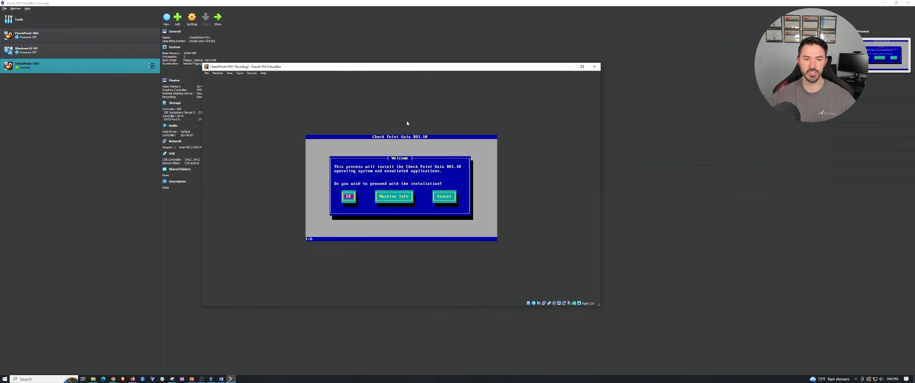
Proceed with the Check Point Gaia R81.10 installation and accept the US keyboard type.
{"action": "key", "text": "Return"}
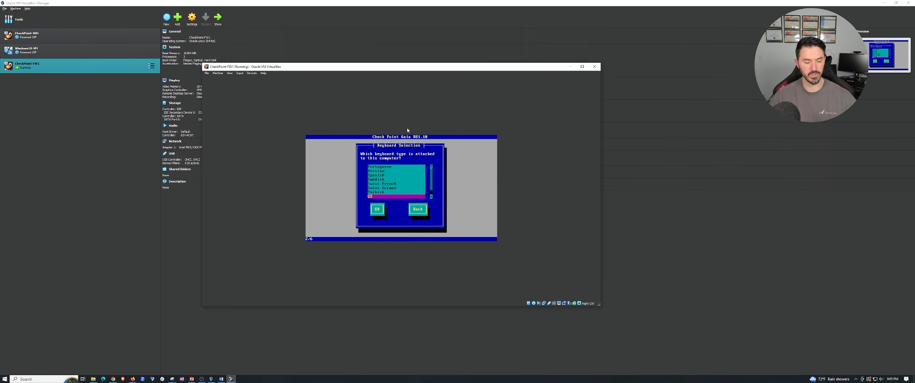
{"action": "key", "text": "Tab"}
{"action": "key", "text": "Return"}
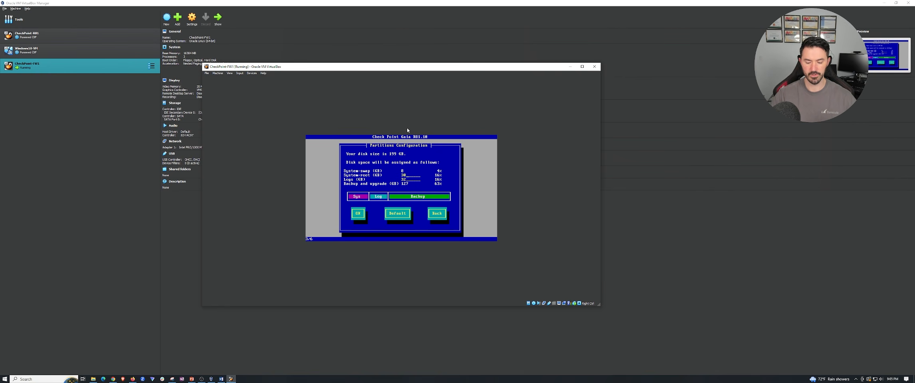
Set both the System-root and Logs partitions to 40 GB and accept the partition layout.
{"action": "key", "text": "Tab"}
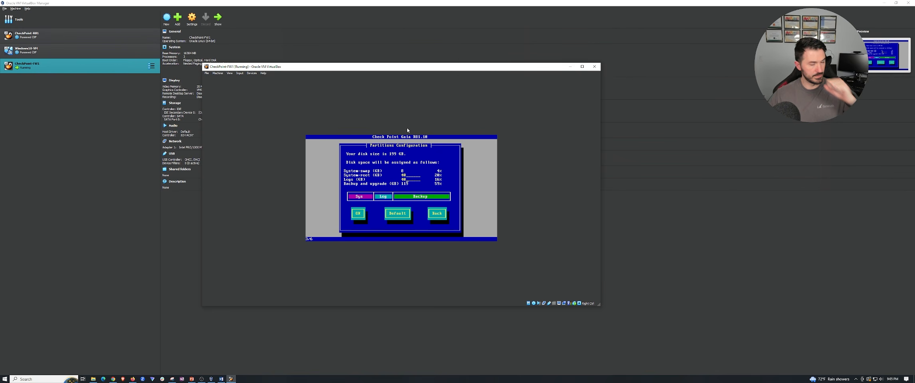
{"action": "key", "text": "Tab"}
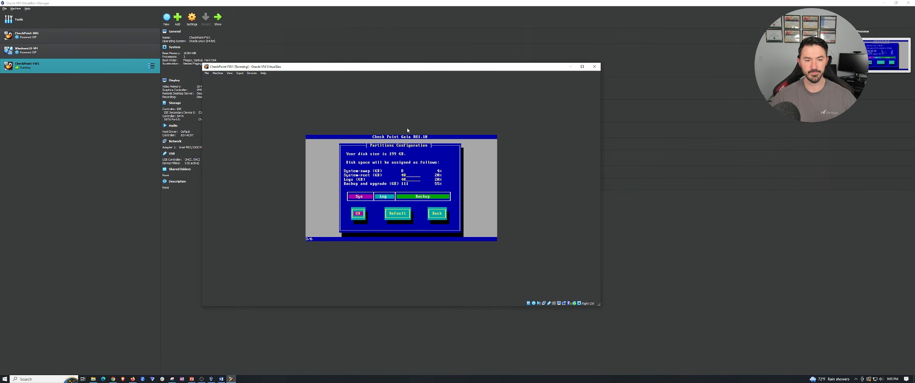
{"action": "key", "text": "Return"}
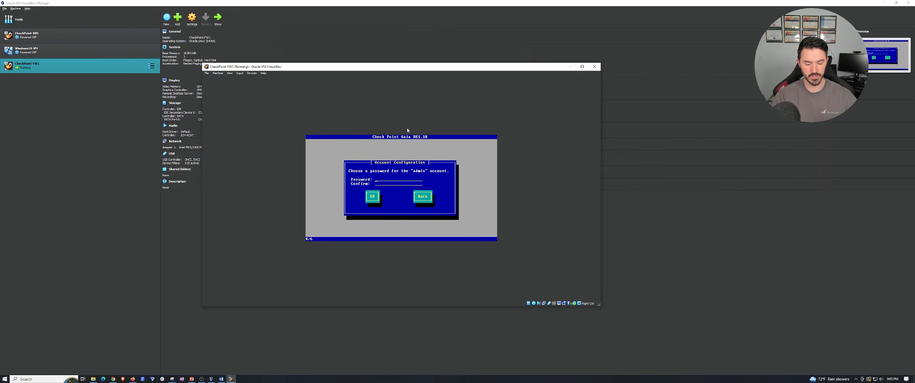
Enter and confirm the password for the admin account, and accept the account configuration.
{"action": "type", "text": "********"}
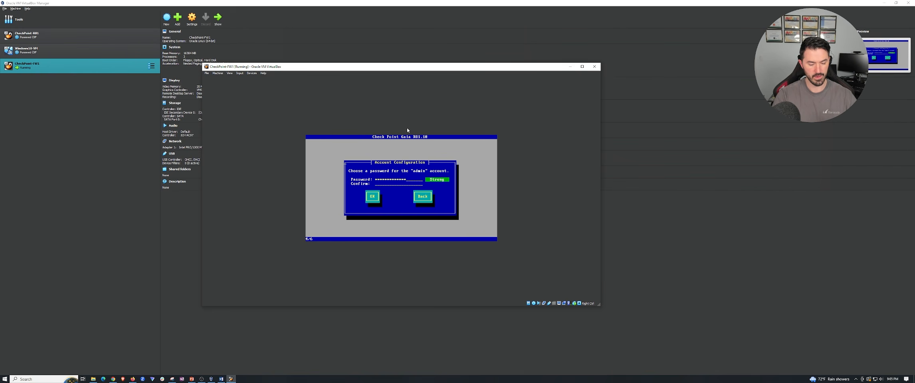
{"action": "type", "text": "*************"}
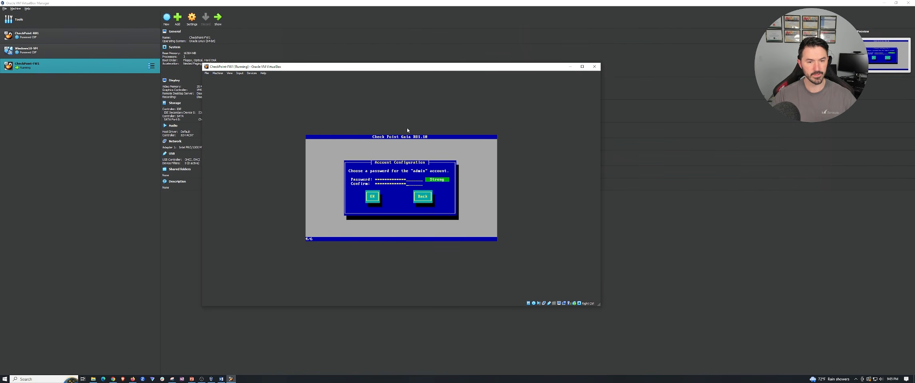
{"action": "key", "text": "Tab"}
{"action": "key", "text": "Return"}
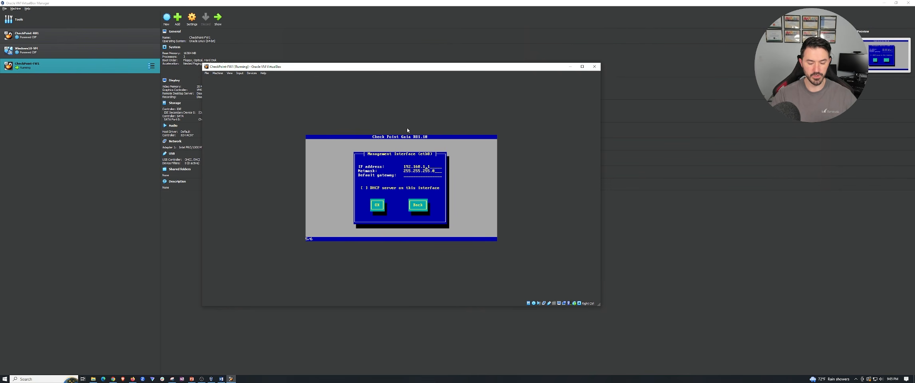
Set the eth0 management interface IP address to 192.168.100.1, clear the default gateway, leave the DHCP server off, and accept the settings.
{"action": "type", "text": "00"}
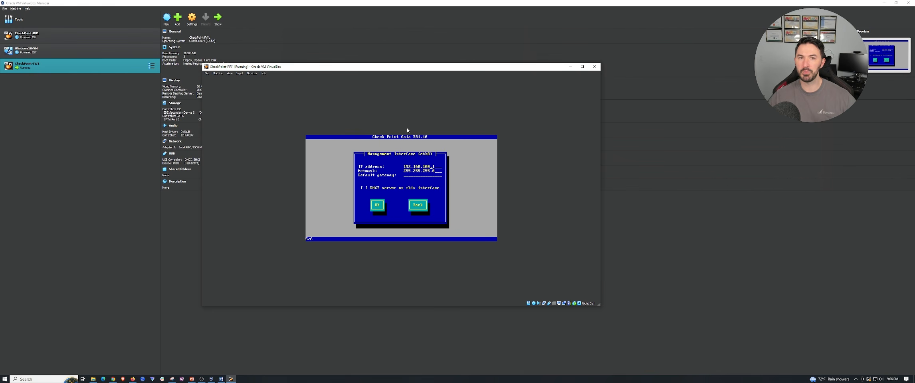
{"action": "key", "text": "Tab"}
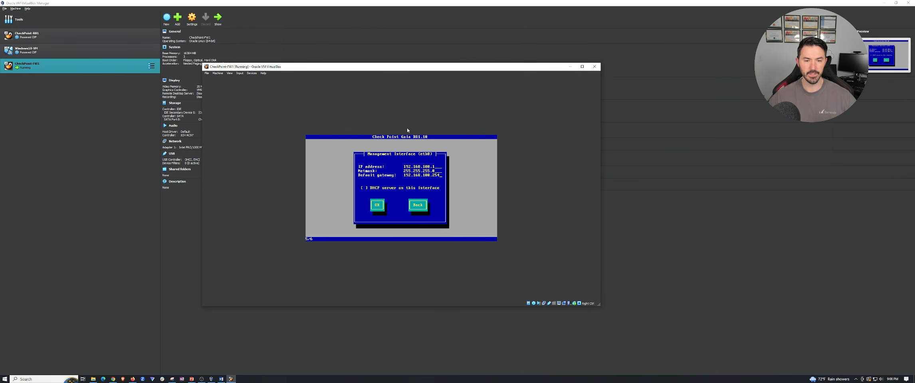
{"action": "key", "text": "BackSpace"}
{"action": "key", "text": "BackSpace"}
{"action": "key", "text": "BackSpace"}
{"action": "key", "text": "BackSpace"}
{"action": "key", "text": "BackSpace"}
{"action": "key", "text": "BackSpace"}
{"action": "key", "text": "BackSpace"}
{"action": "key", "text": "BackSpace"}
{"action": "key", "text": "BackSpace"}
{"action": "key", "text": "BackSpace"}
{"action": "key", "text": "BackSpace"}
{"action": "key", "text": "BackSpace"}
{"action": "key", "text": "BackSpace"}
{"action": "key", "text": "BackSpace"}
{"action": "key", "text": "BackSpace"}
{"action": "key", "text": "Tab"}
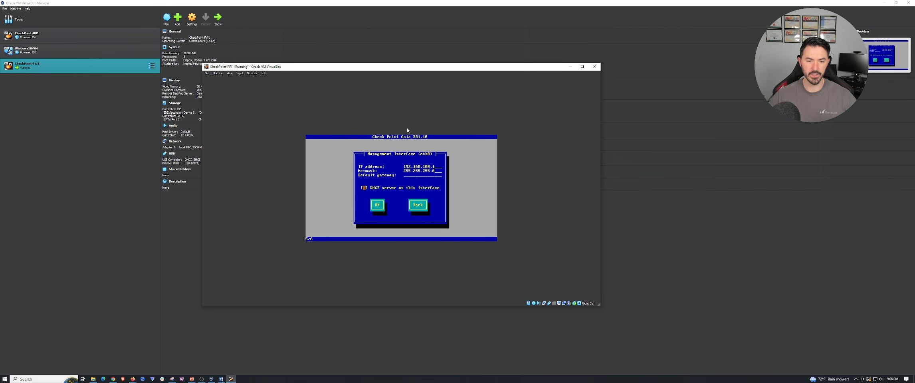
{"action": "key", "text": "Tab"}
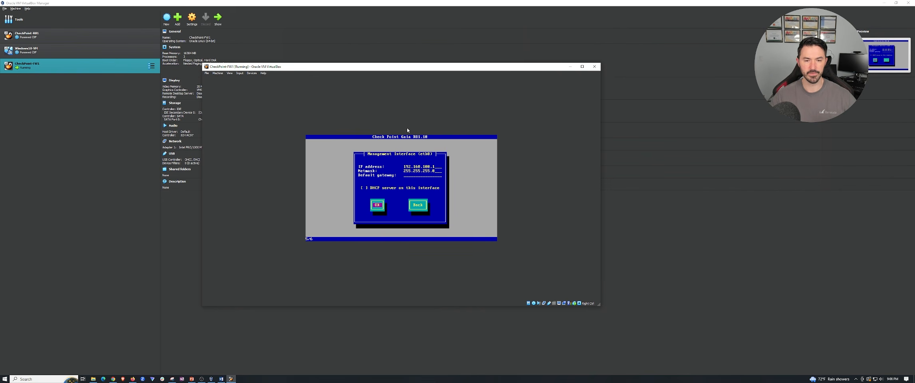
{"action": "key", "text": "Return"}
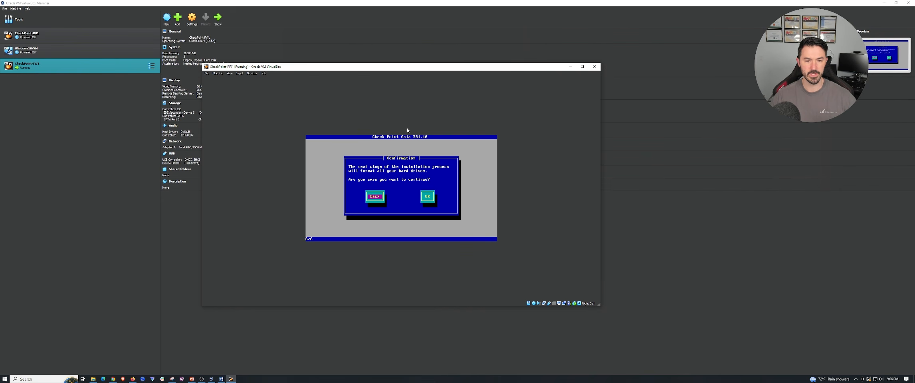
Confirm formatting the hard drives to run the installation, and reboot the machine once it completes.
{"action": "key", "text": "Tab"}
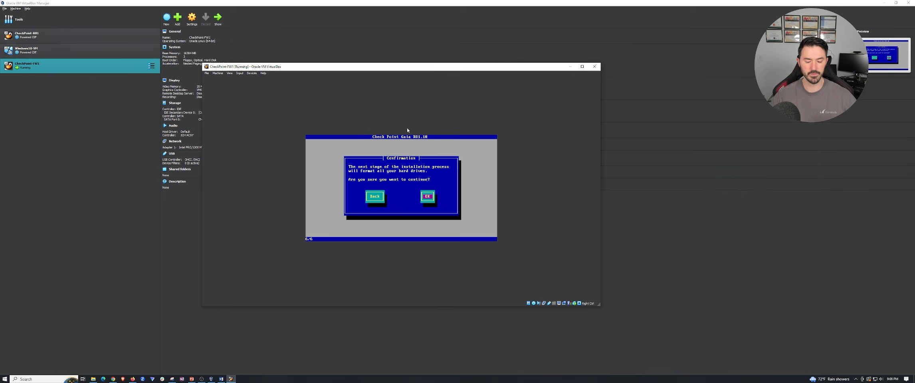
{"action": "key", "text": "Return"}
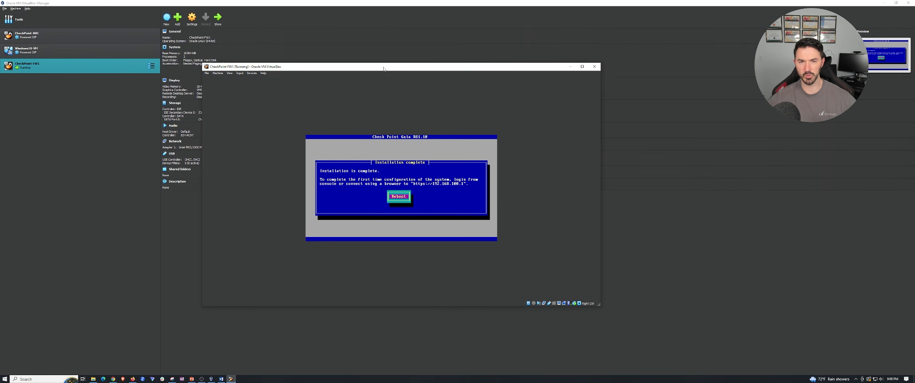
{"action": "key", "text": "Return"}
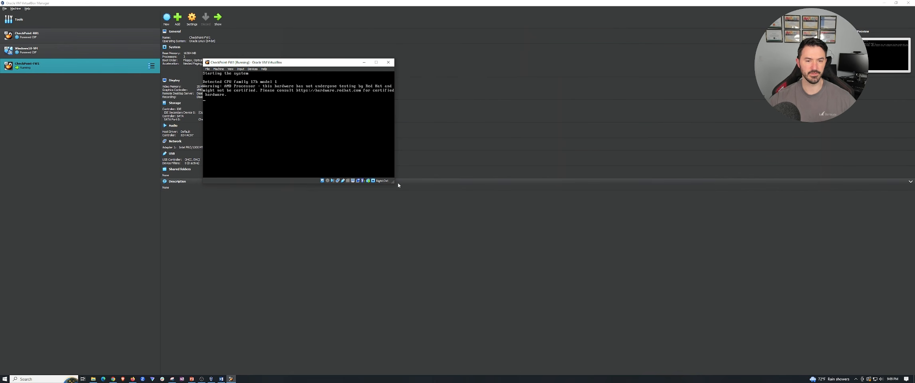
Enlarge the restarted machine's window and log in to the Gaia console as admin with the account password.
{"action": "left_click_drag", "start_coordinate": [393, 182], "coordinate": [481, 235]}
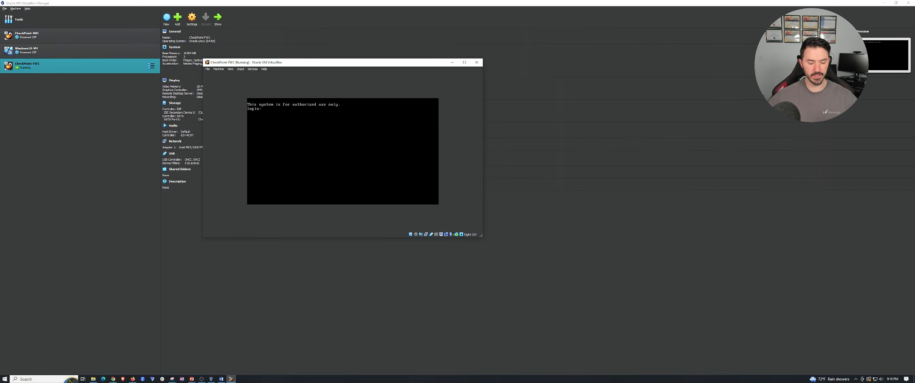
{"action": "type", "text": "admi"}
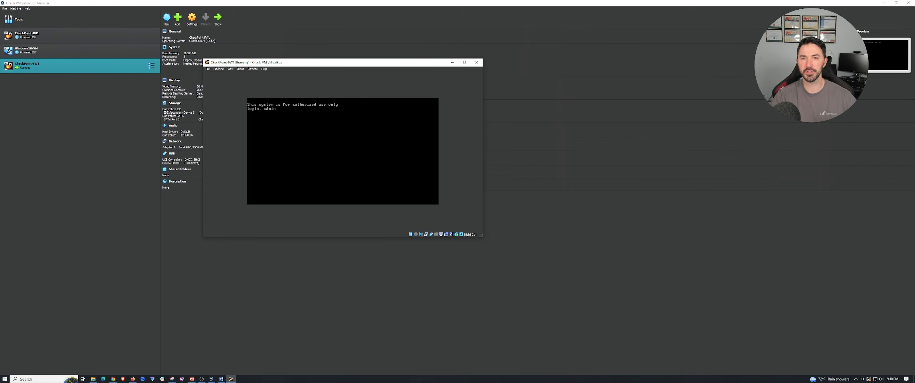
{"action": "type", "text": "n"}
{"action": "key", "text": "Return"}
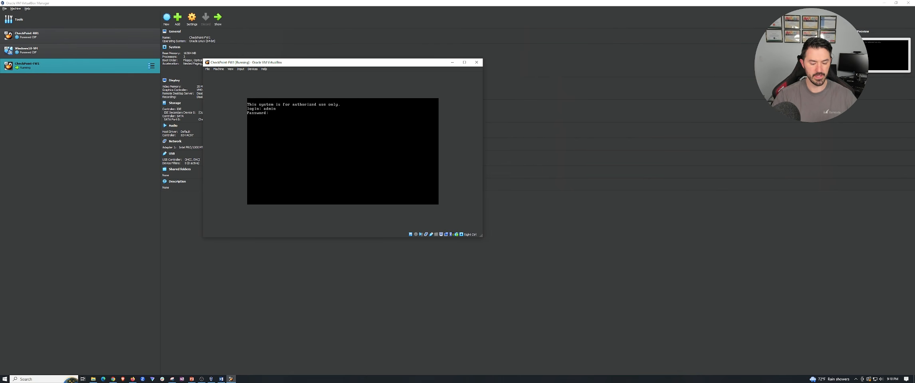
{"action": "key", "text": "Return"}
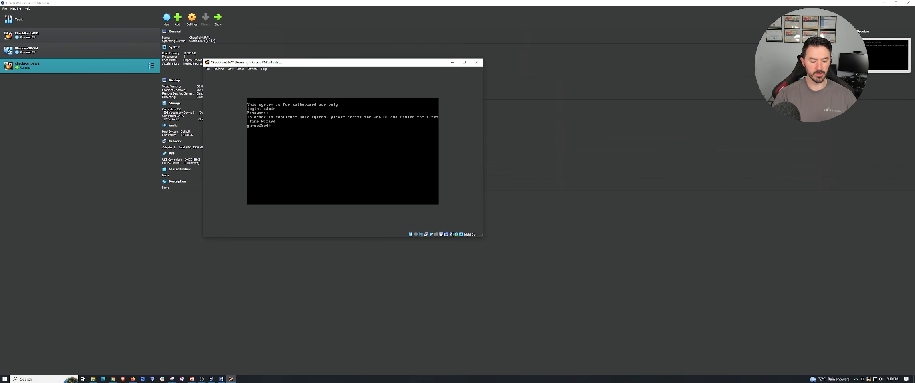
Look up all system version information in the Gaia console with the command show version all.
{"action": "type", "text": "show ver"}
{"action": "key", "text": "Tab"}
{"action": "key", "text": "Return"}
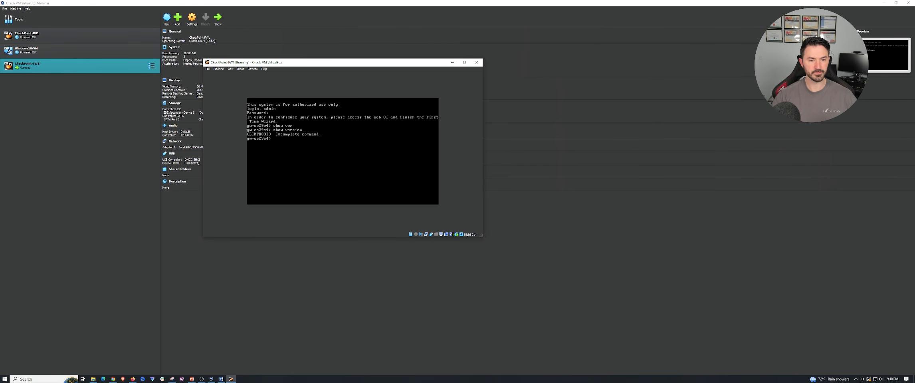
{"action": "key", "text": "Up"}
{"action": "key", "text": "Tab"}
{"action": "type", "text": "a"}
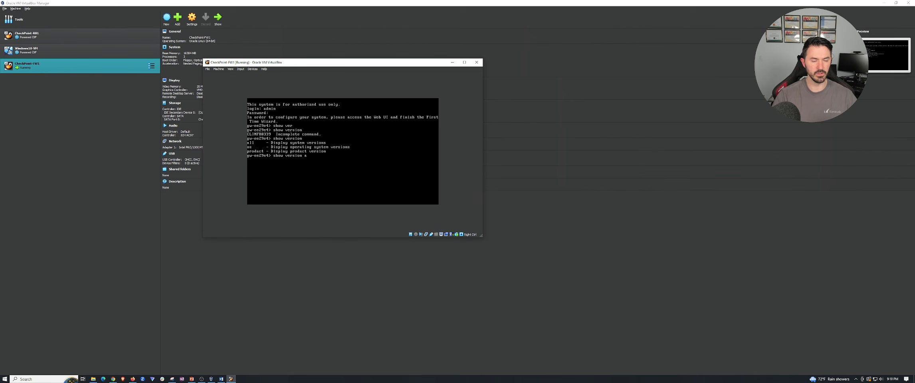
{"action": "key", "text": "Return"}
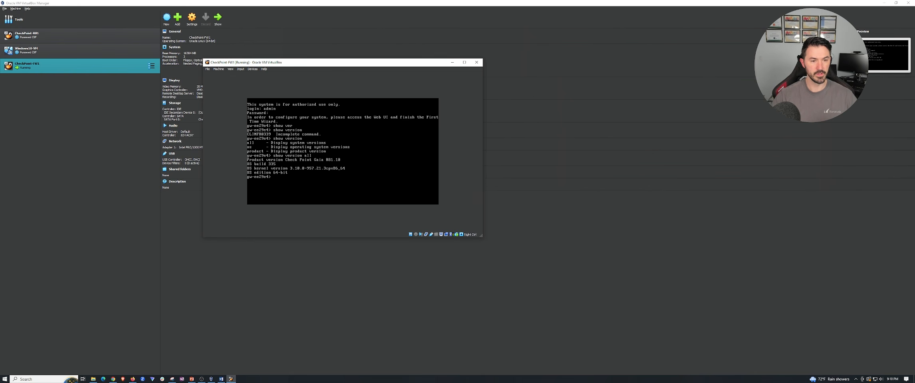